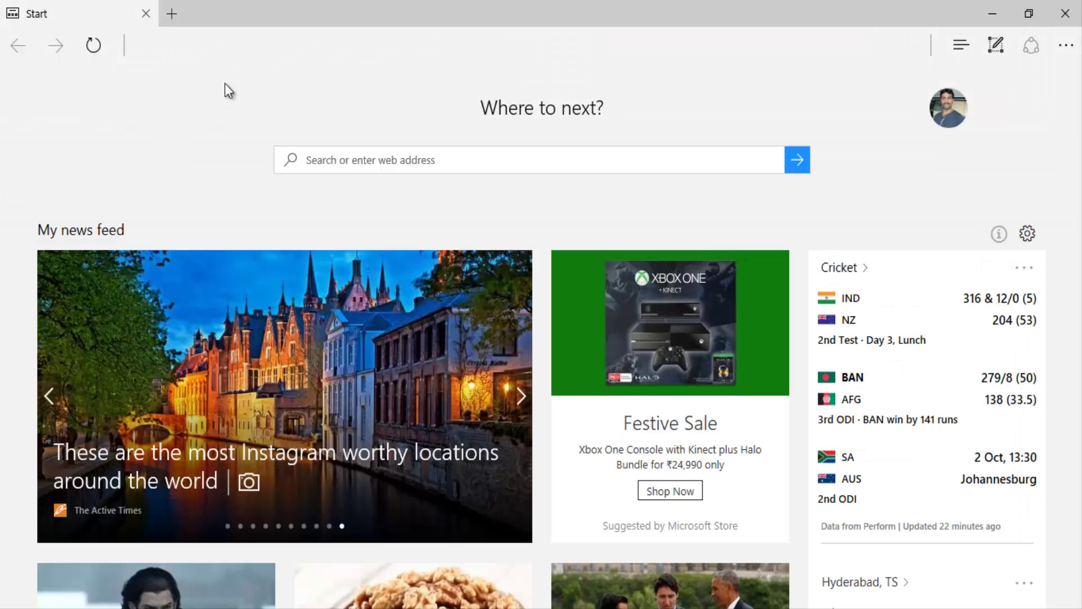
# Step: Go to soapui.org in Edge and open its Download SoapUI page
pyautogui.click(234, 47)
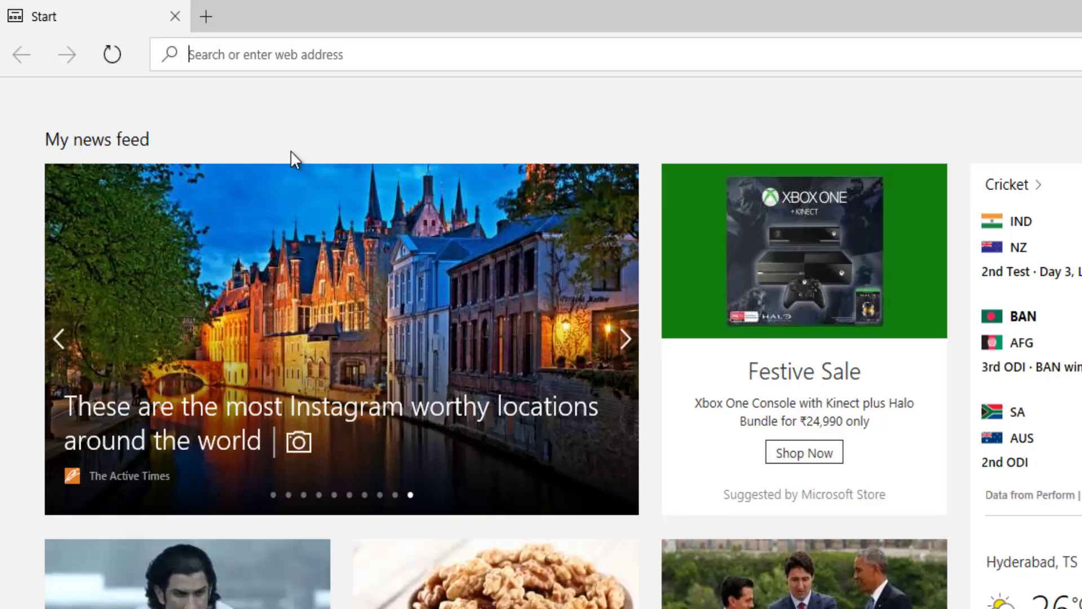
pyautogui.write('soapui.org/')
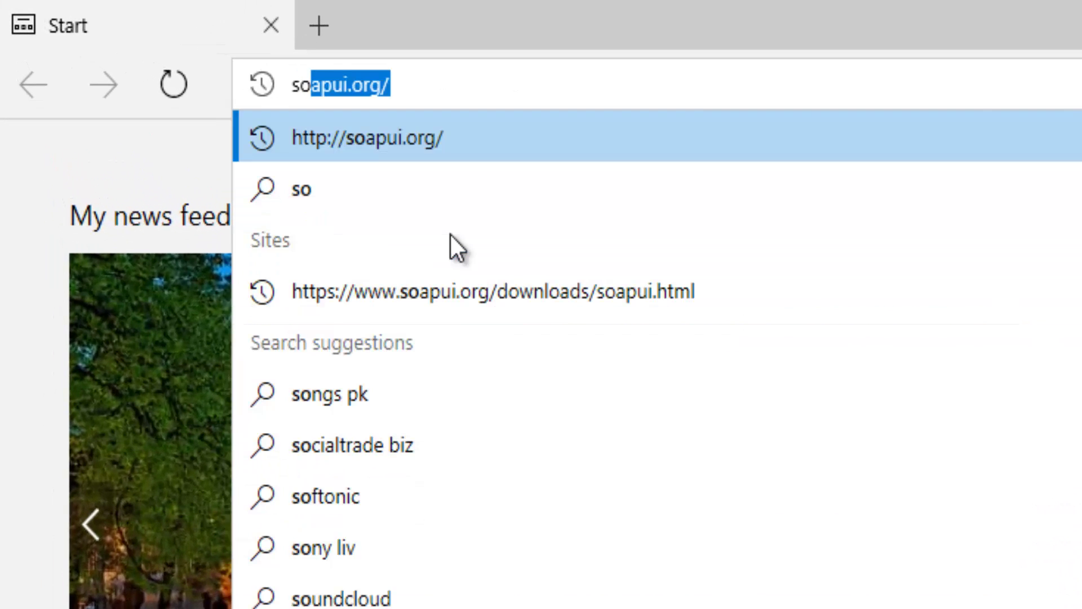
pyautogui.click(410, 137)
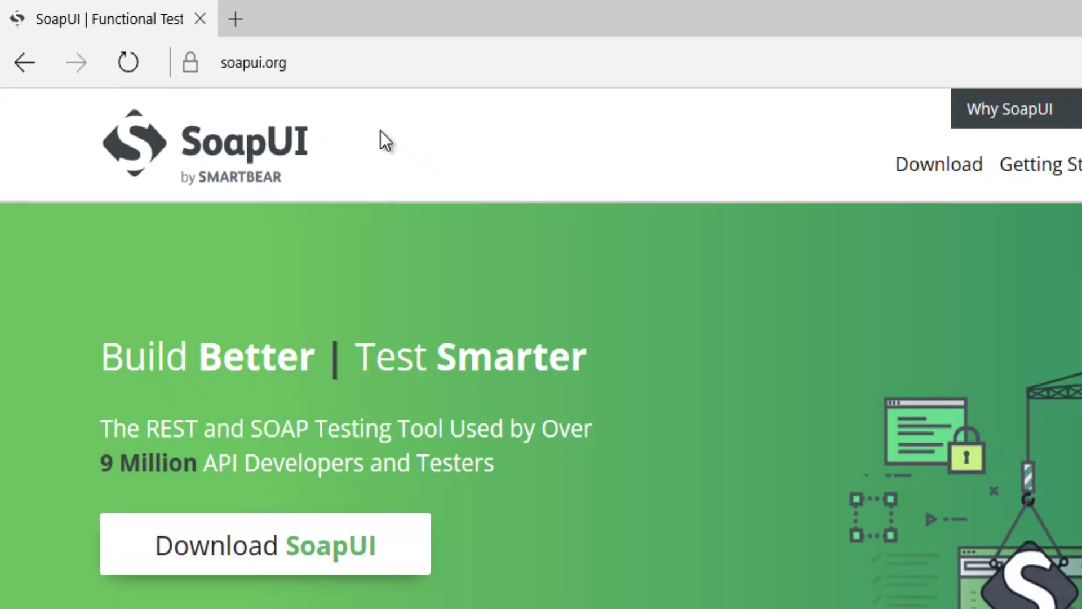
pyautogui.scroll(-2, 280, 97)
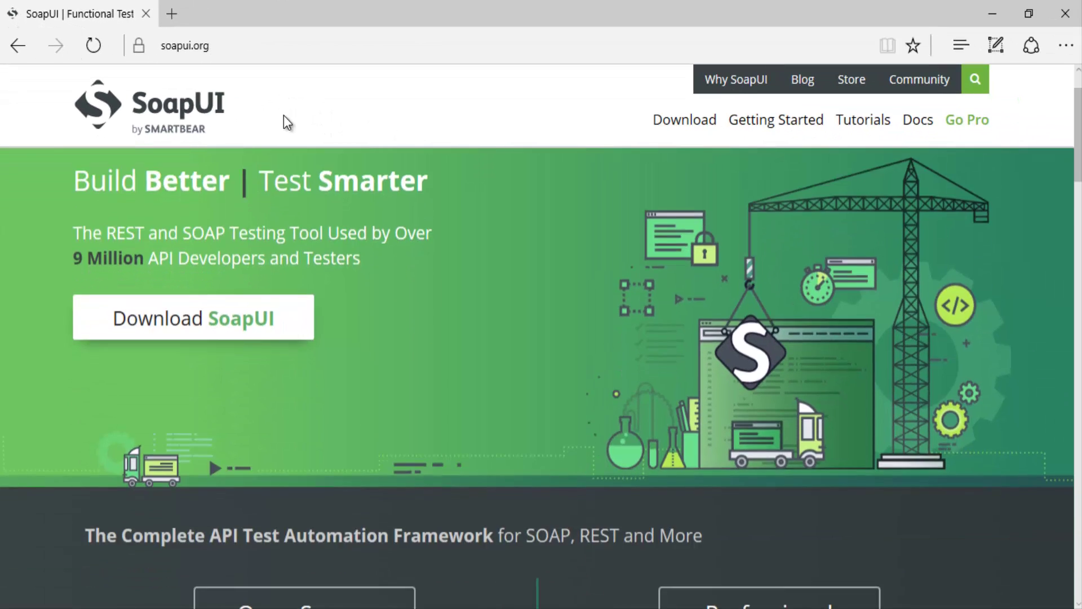
pyautogui.scroll(-2, 346, 330)
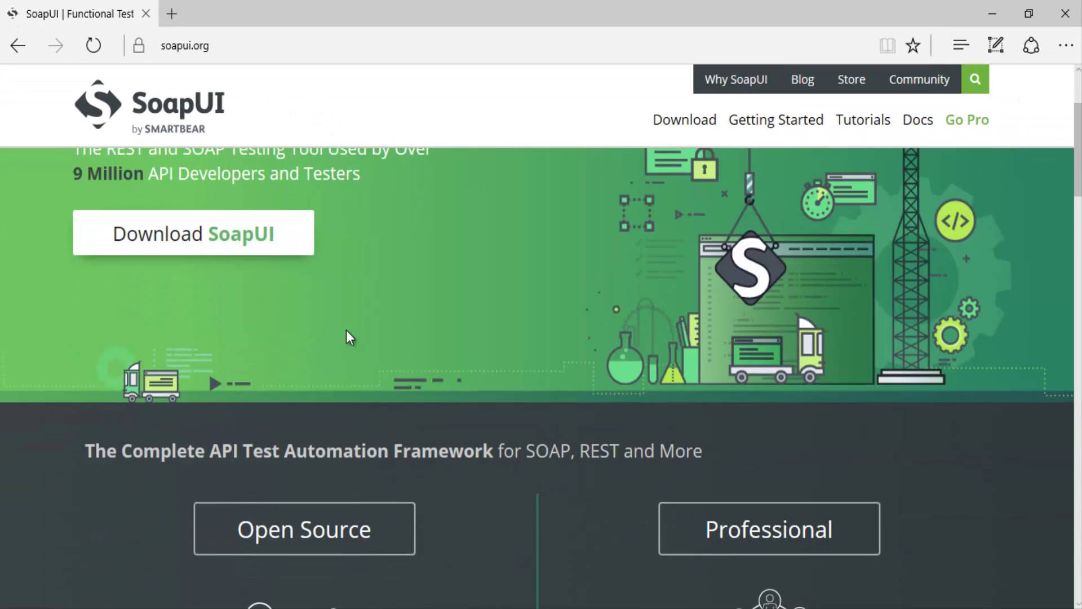
pyautogui.click(222, 239)
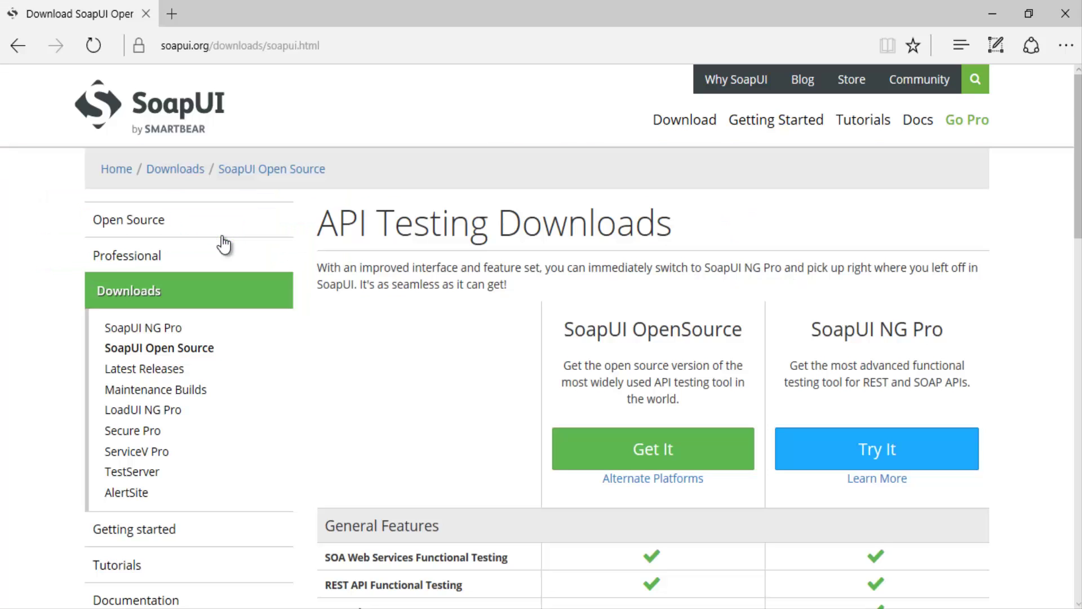
pyautogui.scroll(-1, 435, 314)
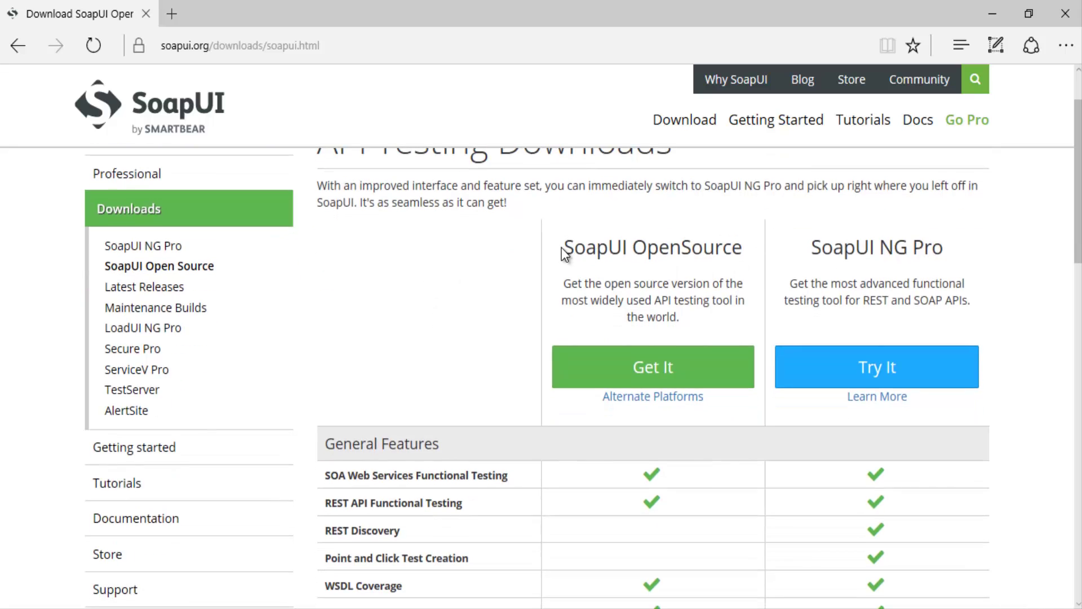
# Step: Highlight the SoapUI OpenSource and SoapUI NG Pro headings to compare the editions
pyautogui.moveTo(566, 246); pyautogui.dragTo(721, 244)
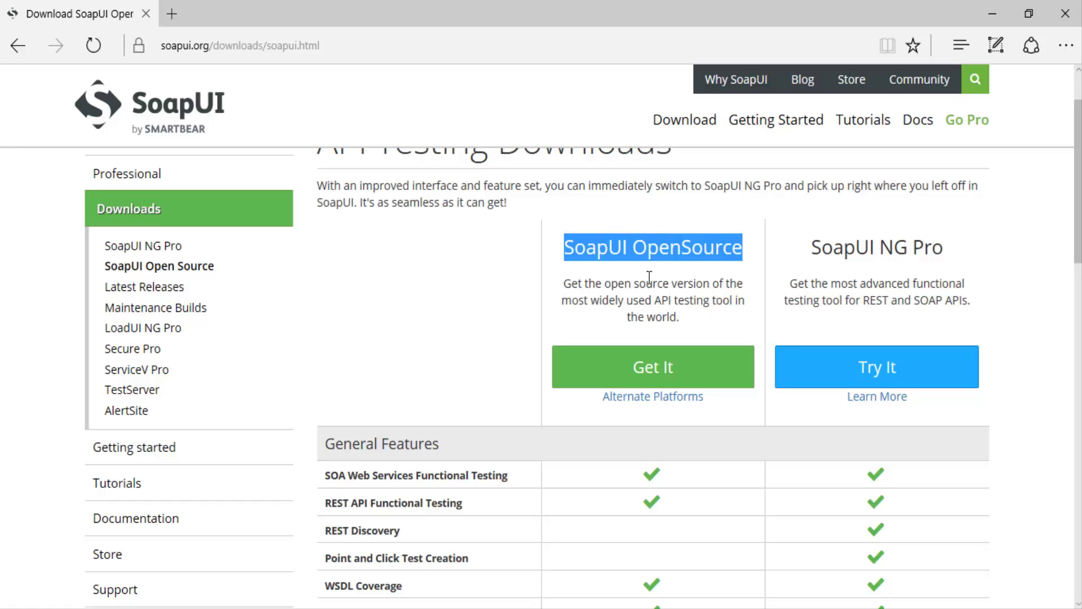
pyautogui.click(707, 256)
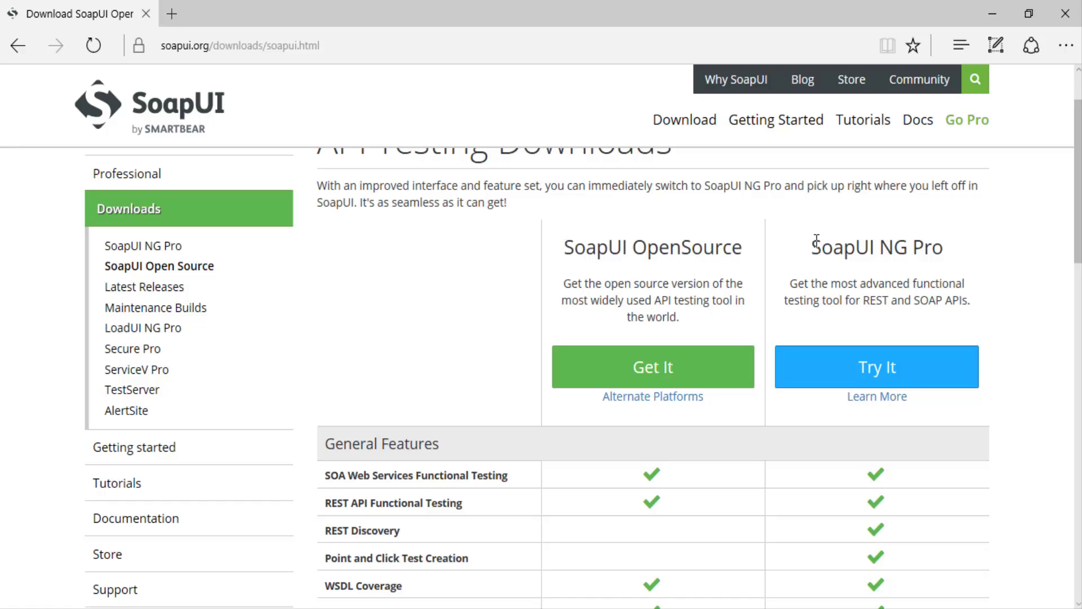
pyautogui.moveTo(814, 241); pyautogui.dragTo(944, 247)
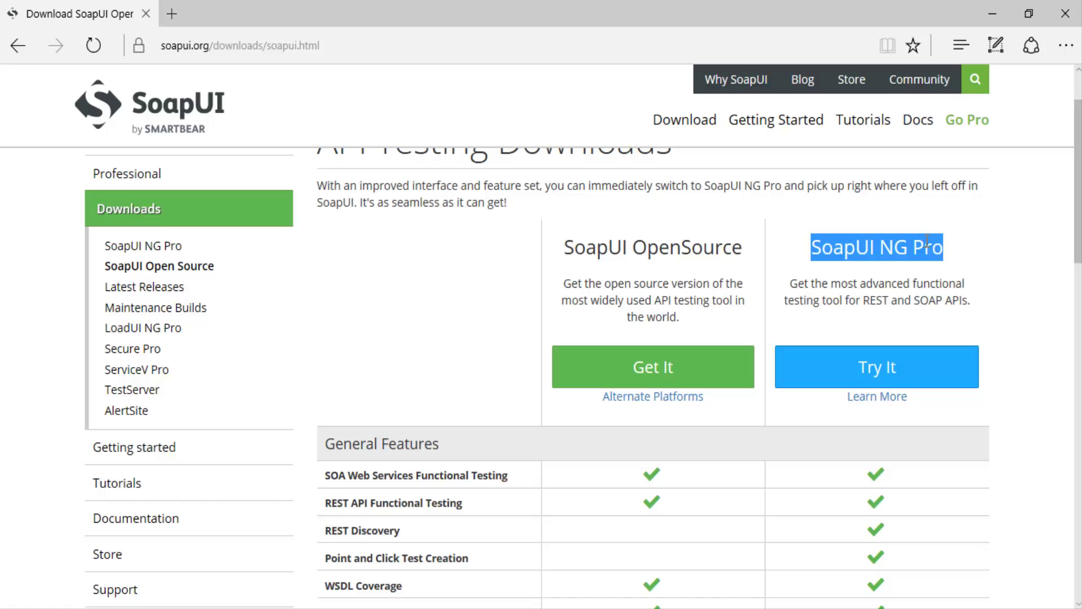
pyautogui.click(872, 269)
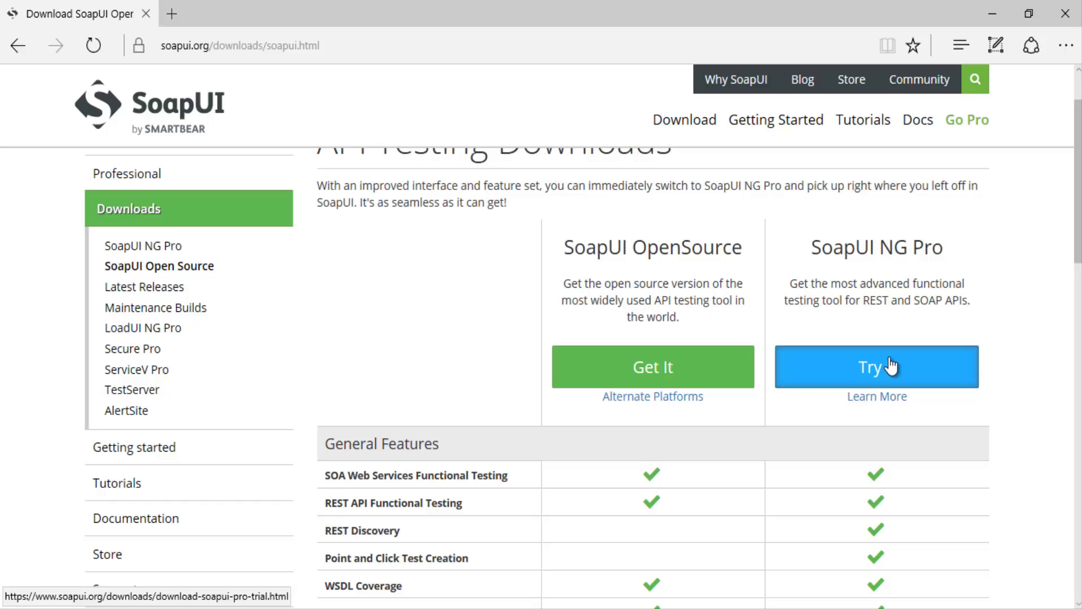
pyautogui.scroll(-1, 762, 338)
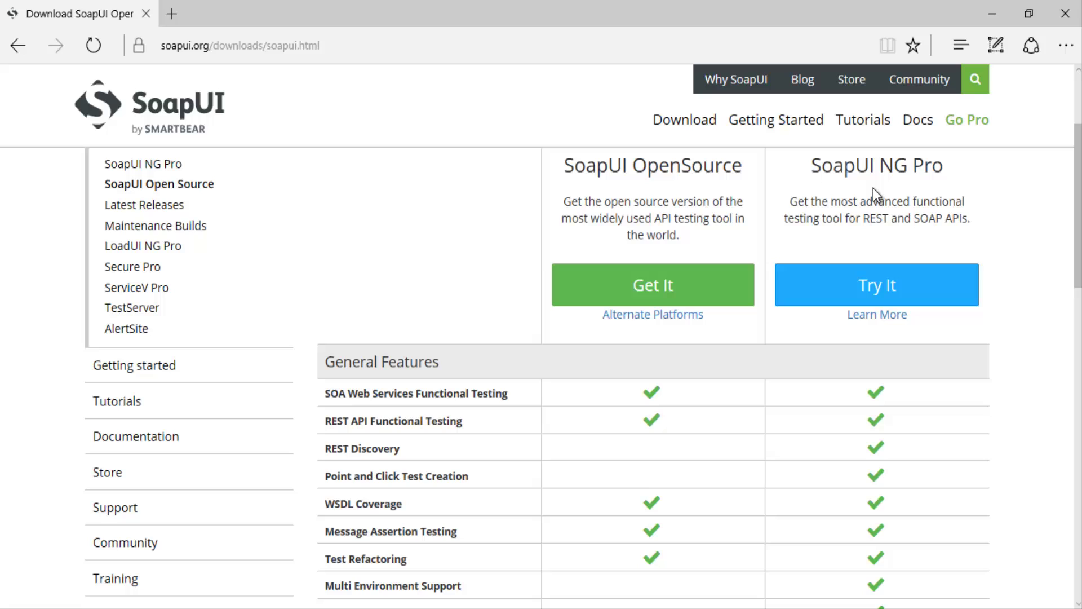
# Step: Get the SoapUI OpenSource edition, save SoapUI-x32-5.2.1.exe, and run the installer
pyautogui.click(641, 289)
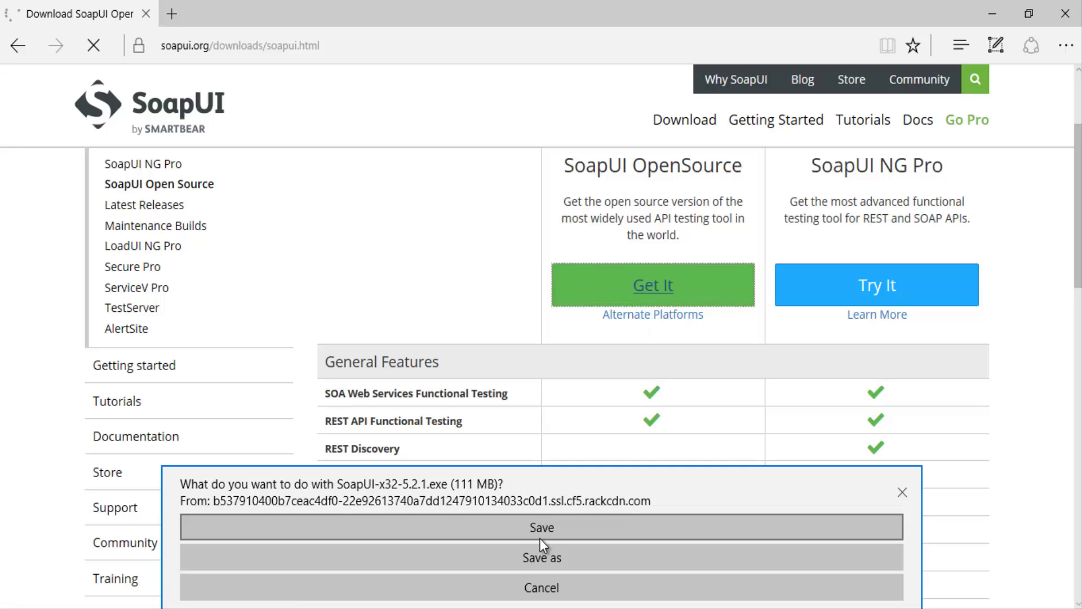
pyautogui.click(541, 527)
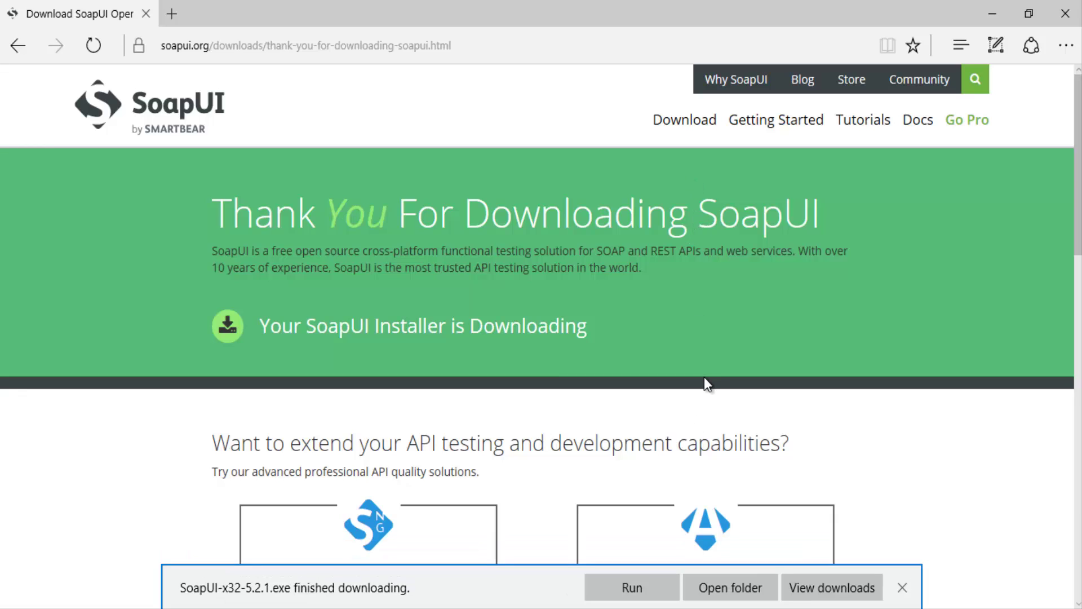
pyautogui.click(634, 587)
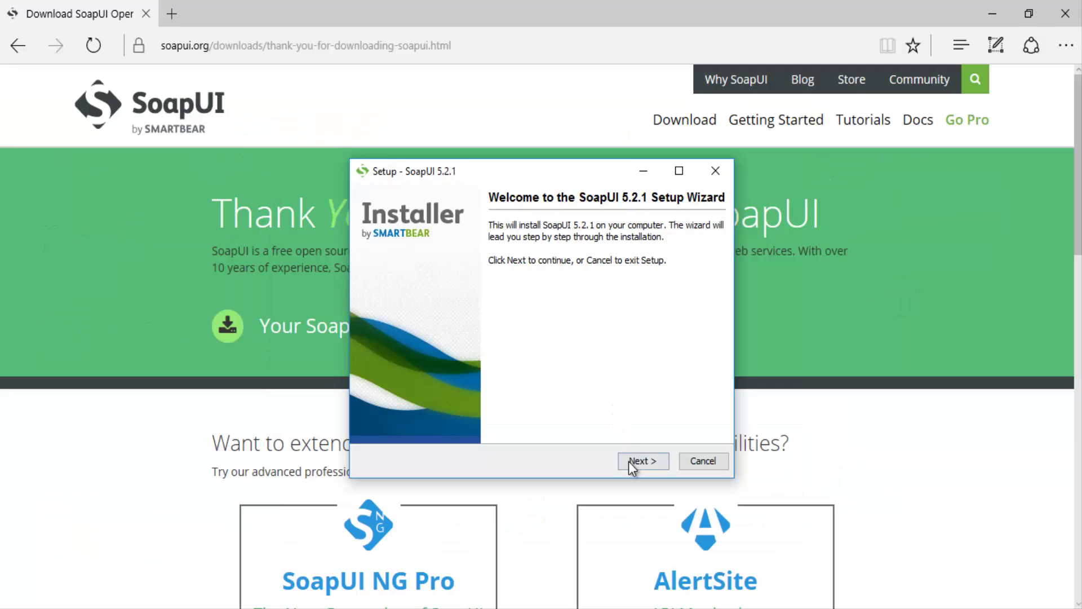
# Step: Accept the license agreement and keep the default installation folder
pyautogui.click(628, 461)
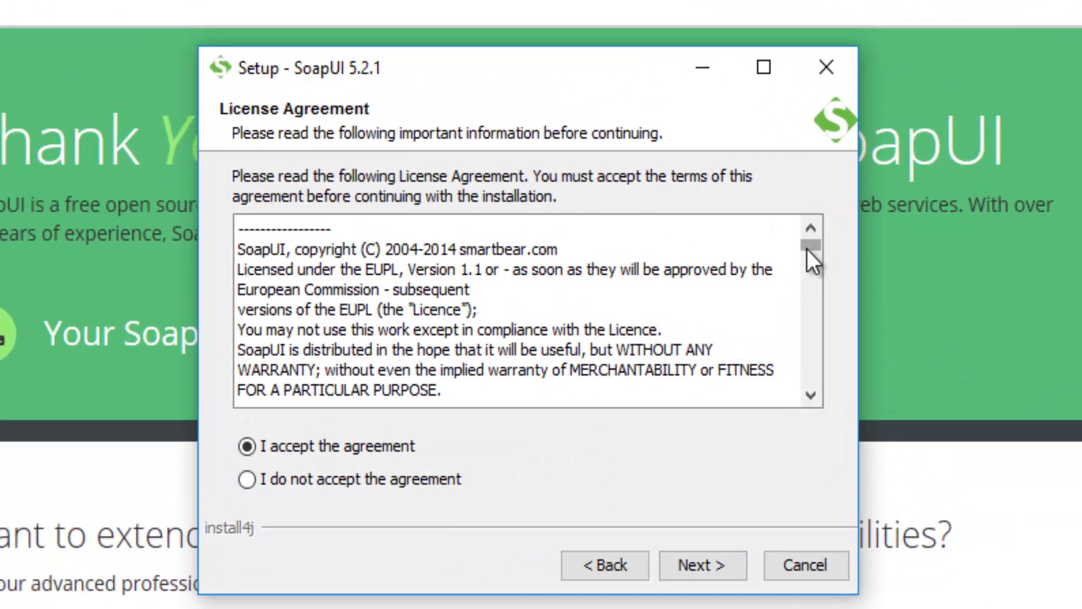
pyautogui.moveTo(811, 249)
pyautogui.mouseDown()
pyautogui.moveTo(811, 384)
pyautogui.moveTo(829, 225)
pyautogui.mouseUp()
pyautogui.click(255, 447)
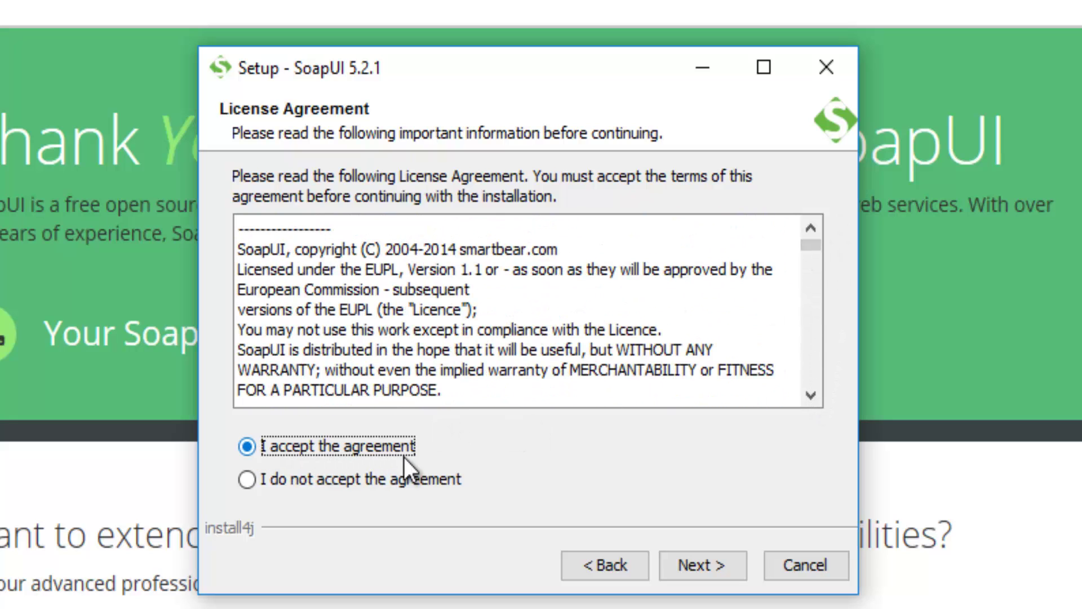
pyautogui.click(702, 565)
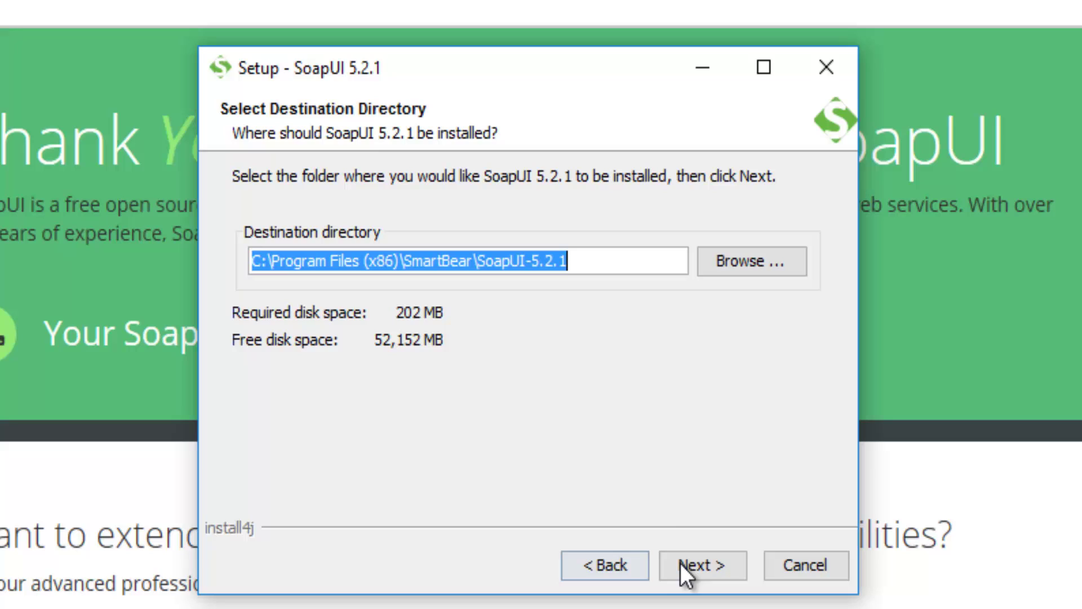
pyautogui.click(614, 261)
pyautogui.moveTo(570, 261); pyautogui.dragTo(250, 261)
pyautogui.click(583, 260)
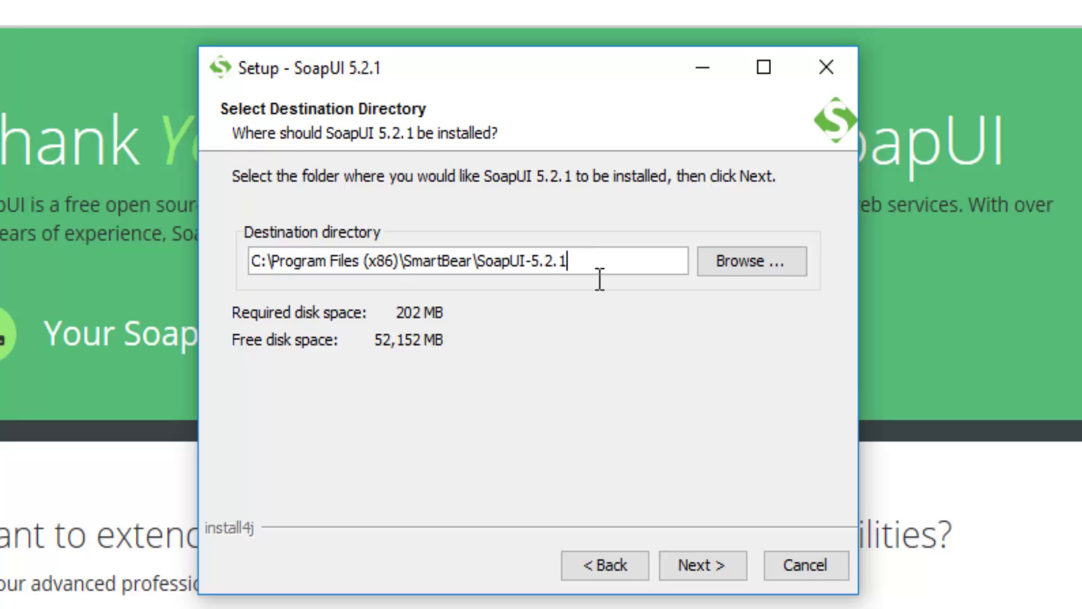
pyautogui.click(703, 562)
# Step: Review the SoapUI and Source components, keep the defaults, and accept the license again
pyautogui.click(353, 260)
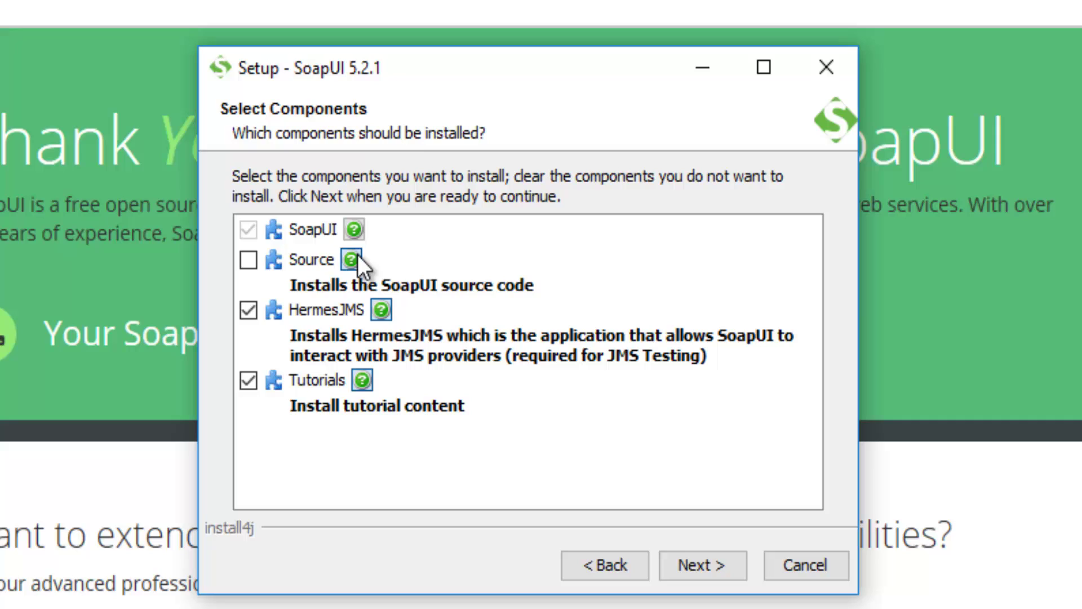
pyautogui.click(355, 230)
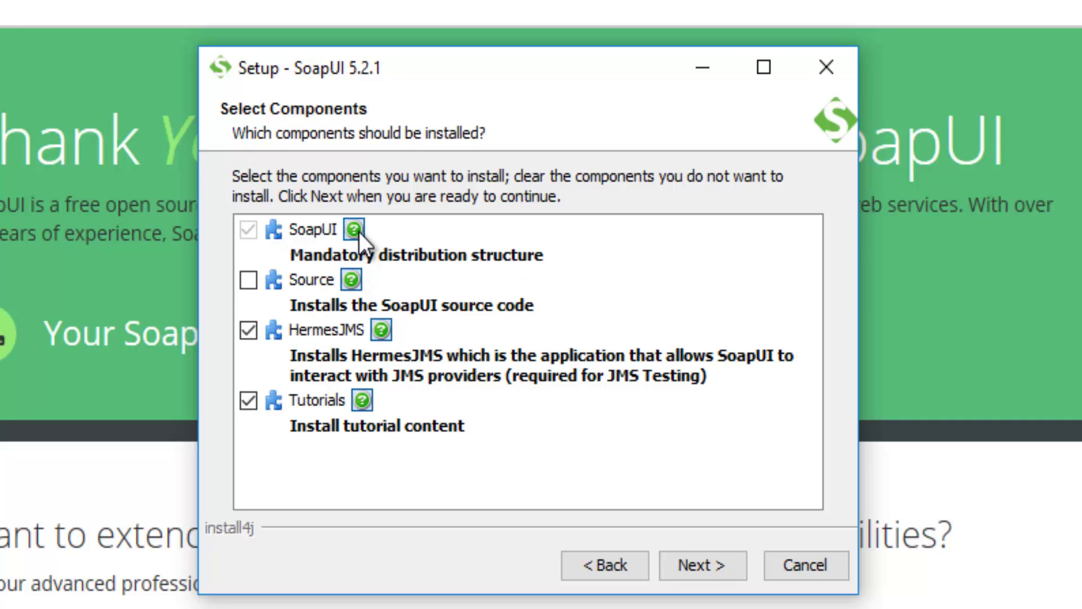
pyautogui.click(684, 561)
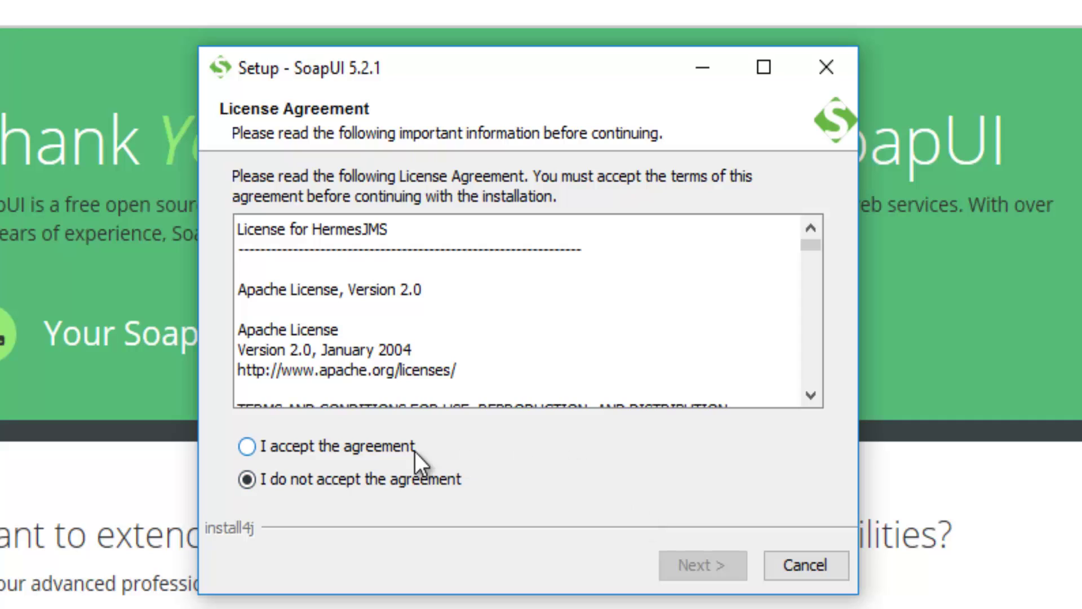
pyautogui.click(379, 449)
pyautogui.click(691, 568)
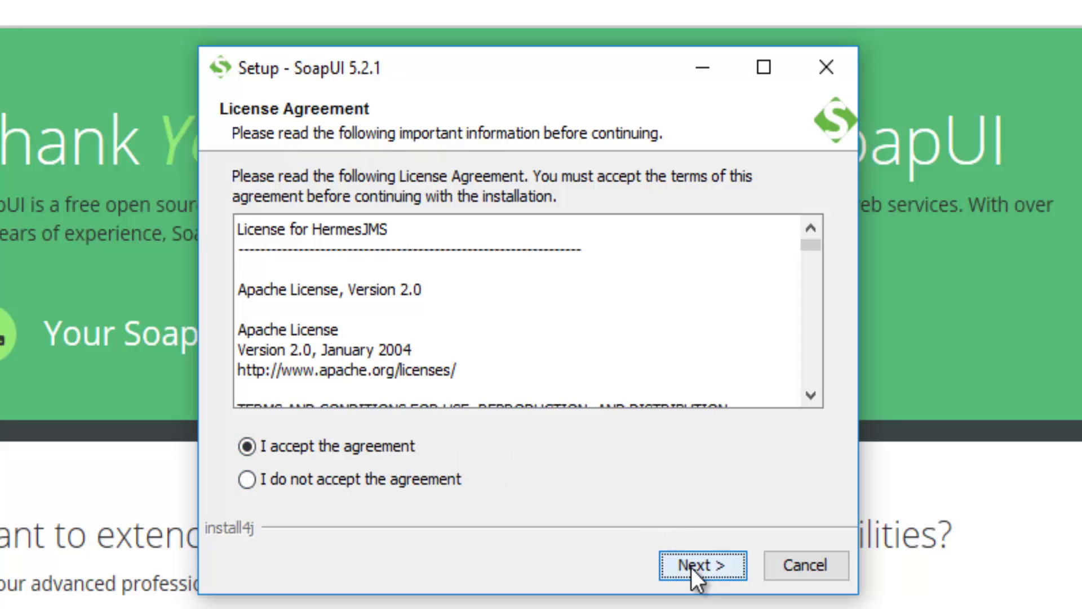
# Step: Keep the default tutorials and Start Menu folders, and untick Create a desktop icon
pyautogui.click(510, 263)
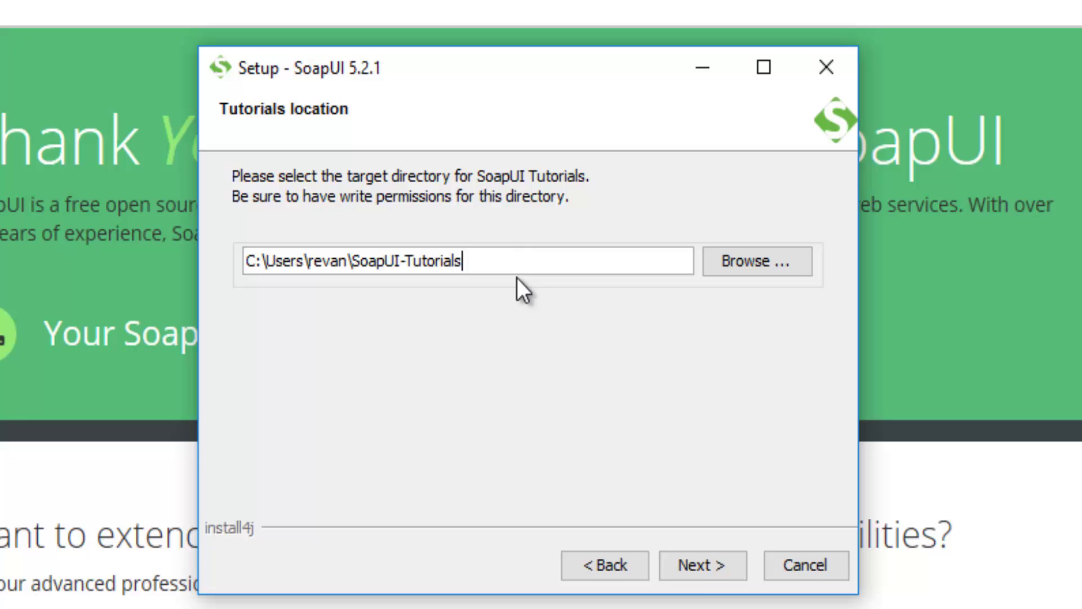
pyautogui.click(685, 561)
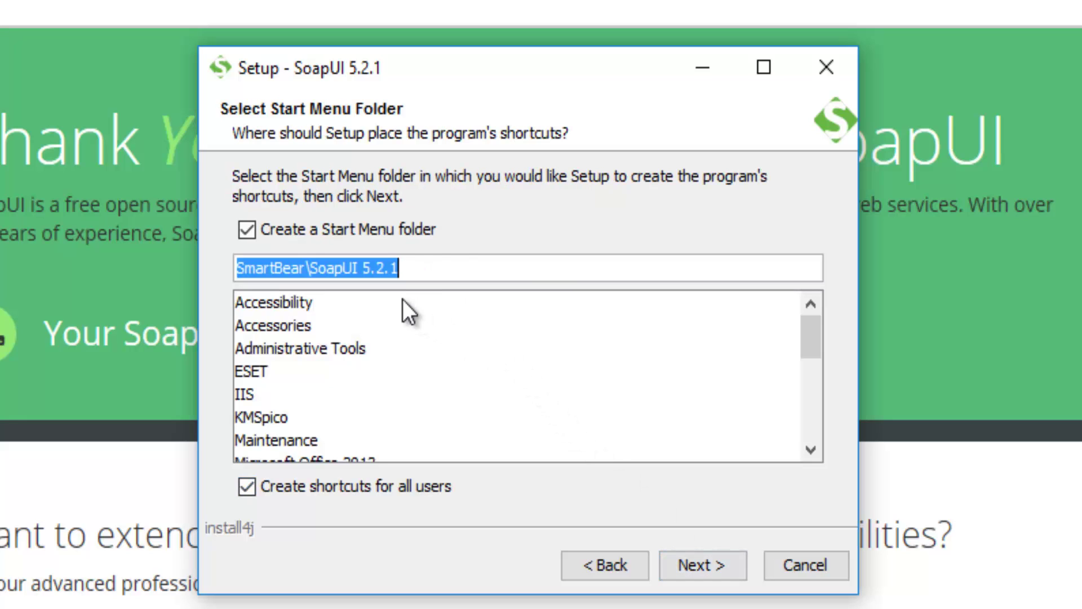
pyautogui.moveTo(810, 338)
pyautogui.mouseDown()
pyautogui.moveTo(812, 374)
pyautogui.moveTo(813, 309)
pyautogui.mouseUp()
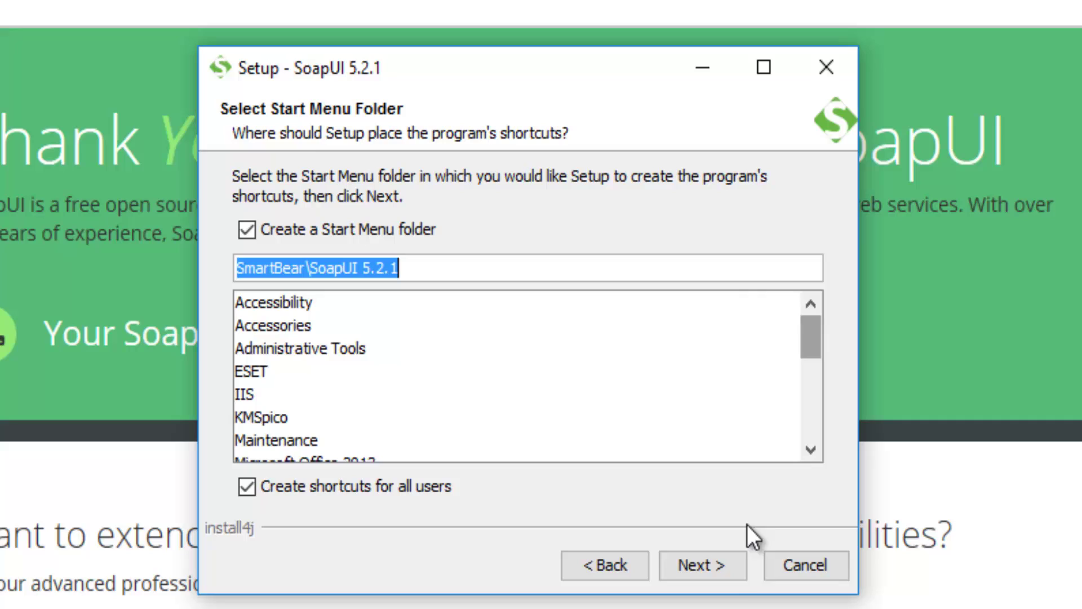
pyautogui.click(696, 568)
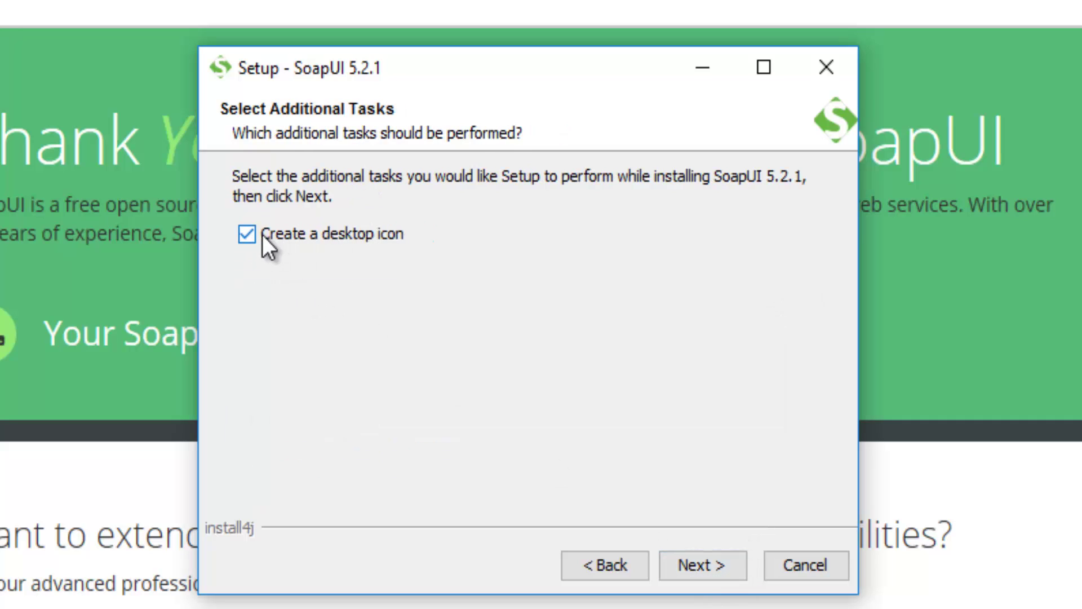
pyautogui.click(247, 234)
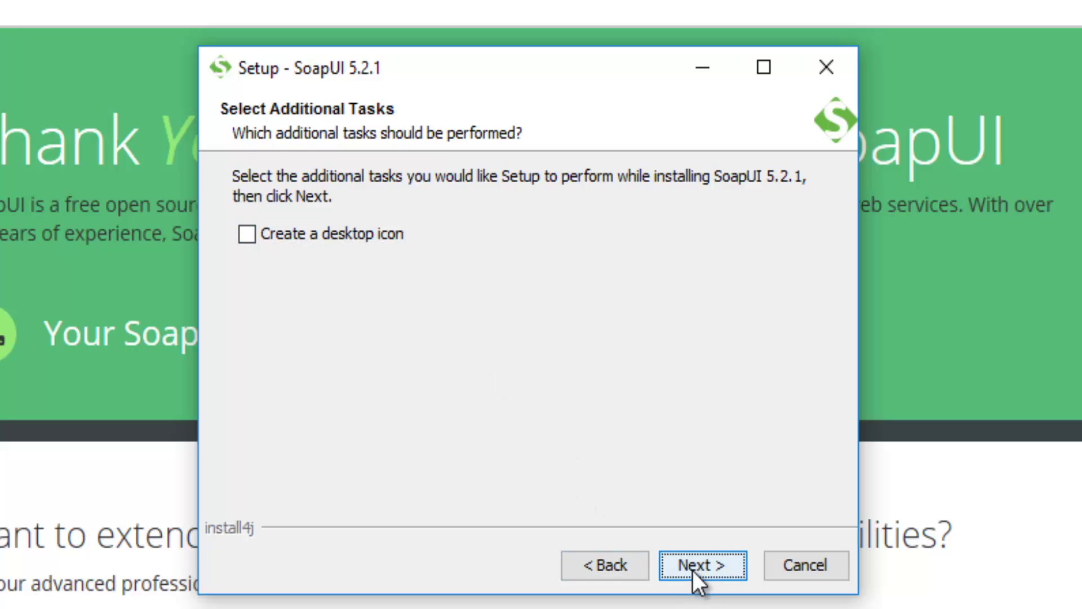
# Step: Install SoapUI 5.2.1 and finish setup with Run SoapUI 5.2.1 ticked
pyautogui.click(702, 565)
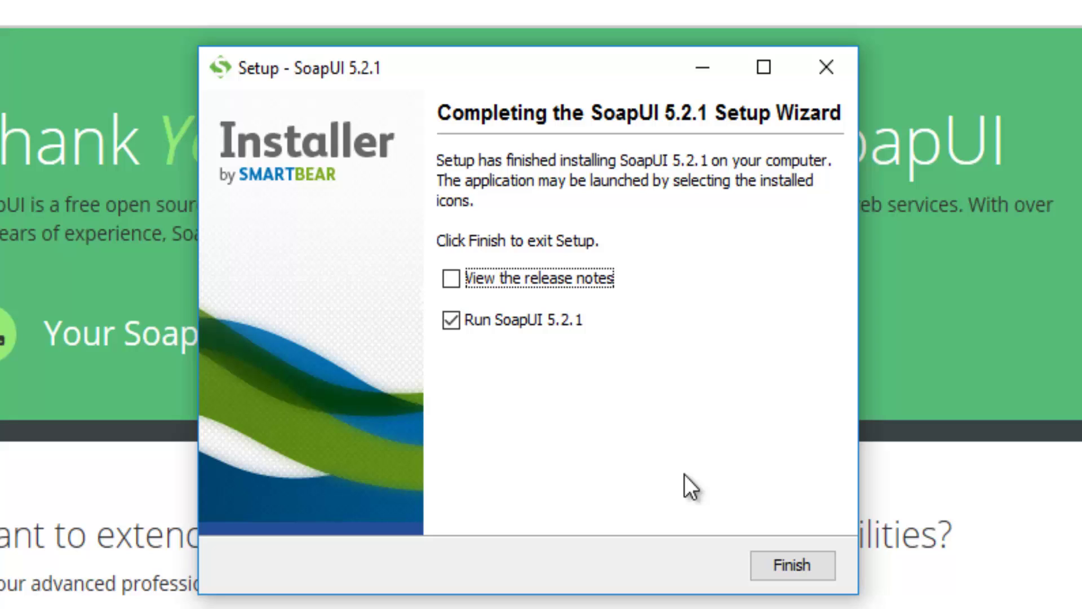
pyautogui.click(796, 567)
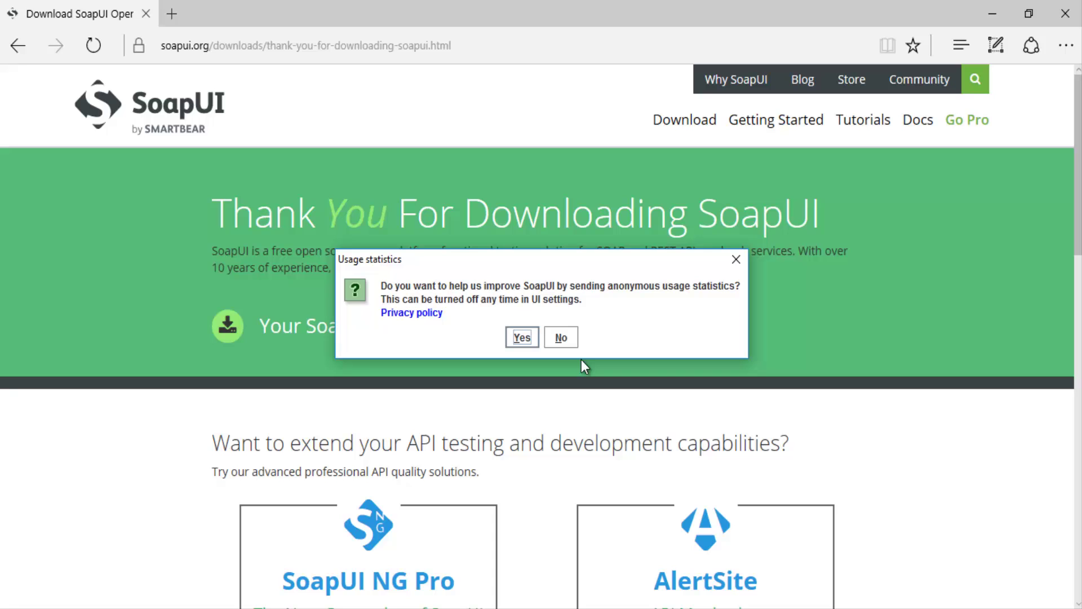
# Step: Agree to usage statistics, skip the mailing-list sign-up, and show Help > About SoapUI
pyautogui.click(523, 337)
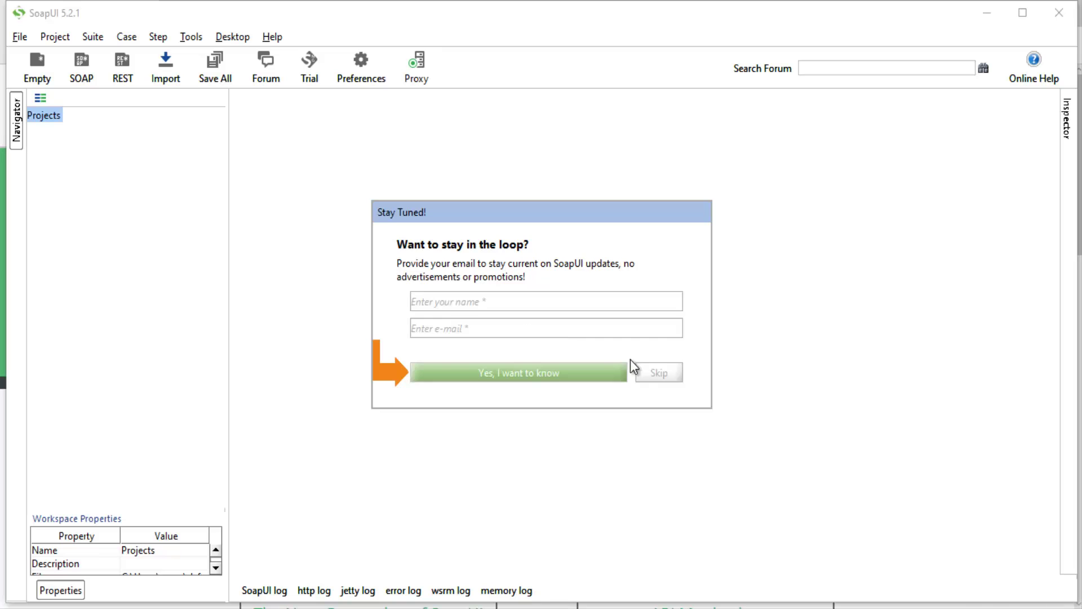
pyautogui.click(652, 373)
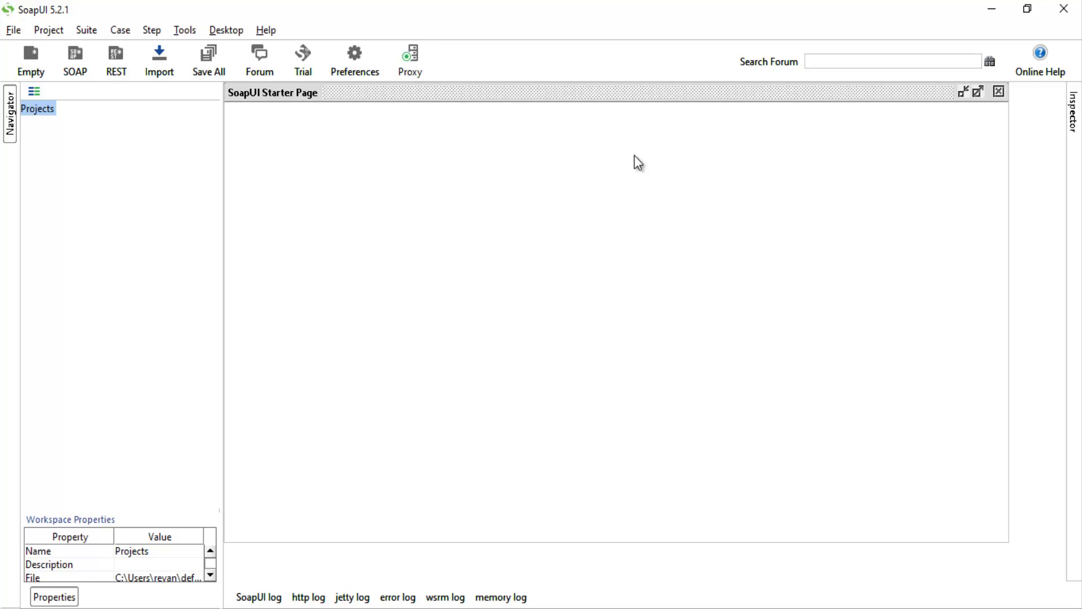
pyautogui.click(266, 30)
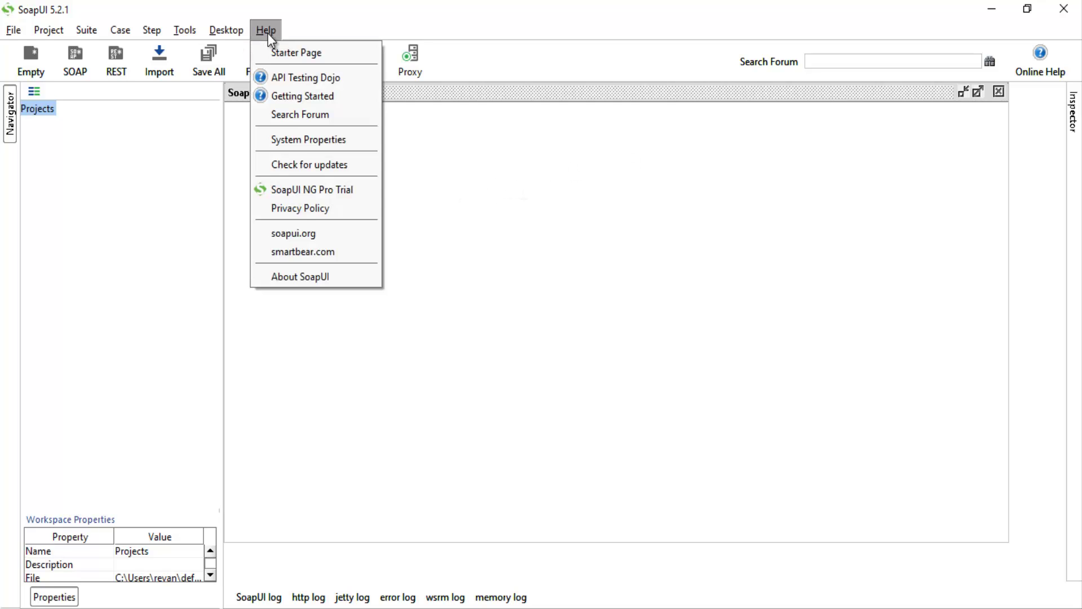
pyautogui.click(301, 275)
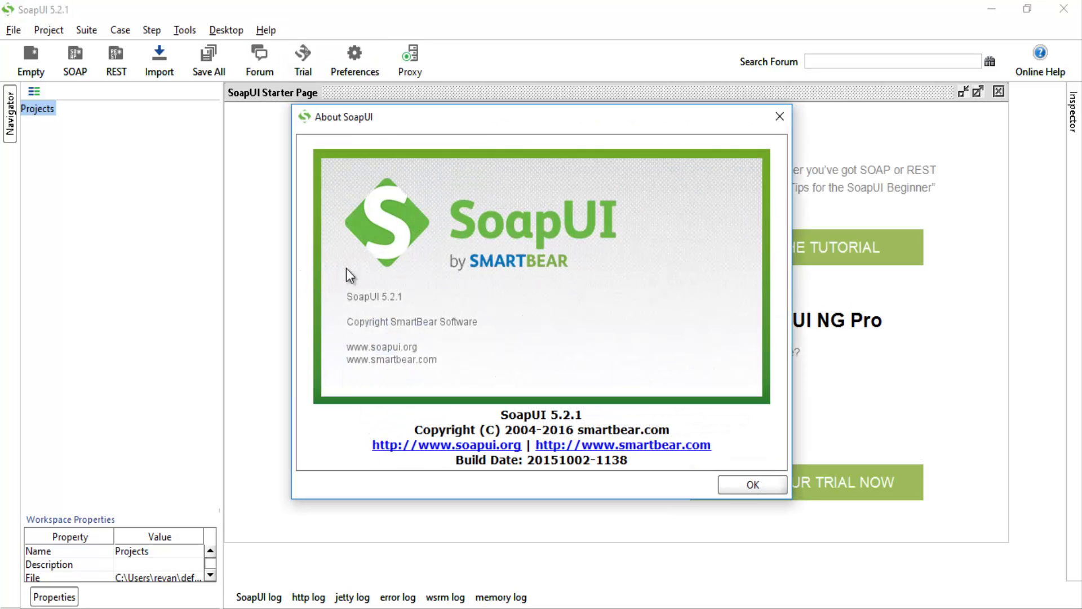